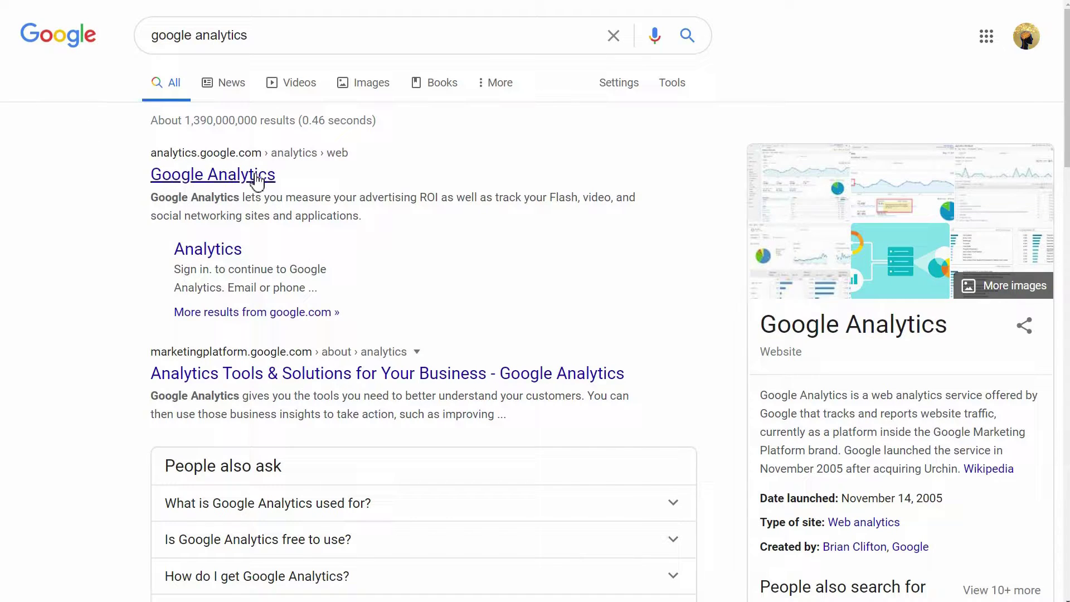
# Open Google Analytics and go to Admin > Google Ads Linking for the property.
pyautogui.click(241, 180)
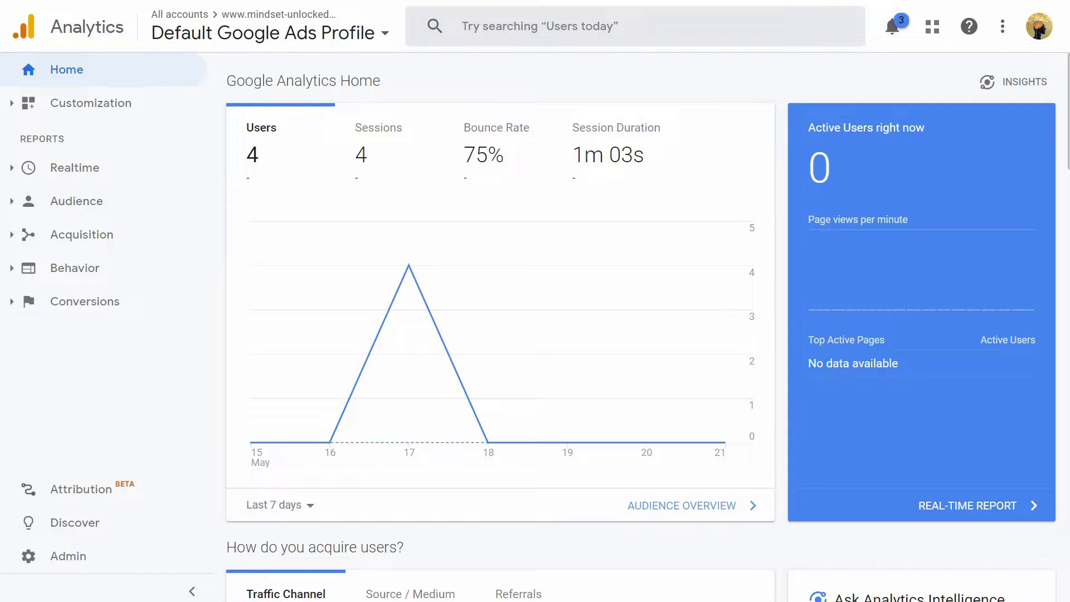
pyautogui.click(77, 568)
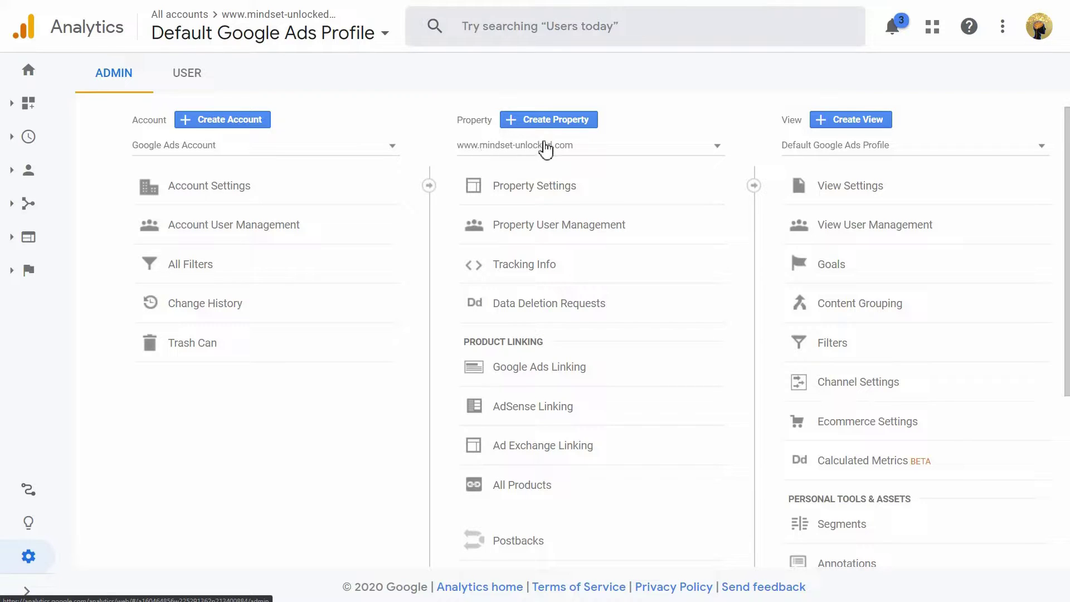
pyautogui.click(526, 383)
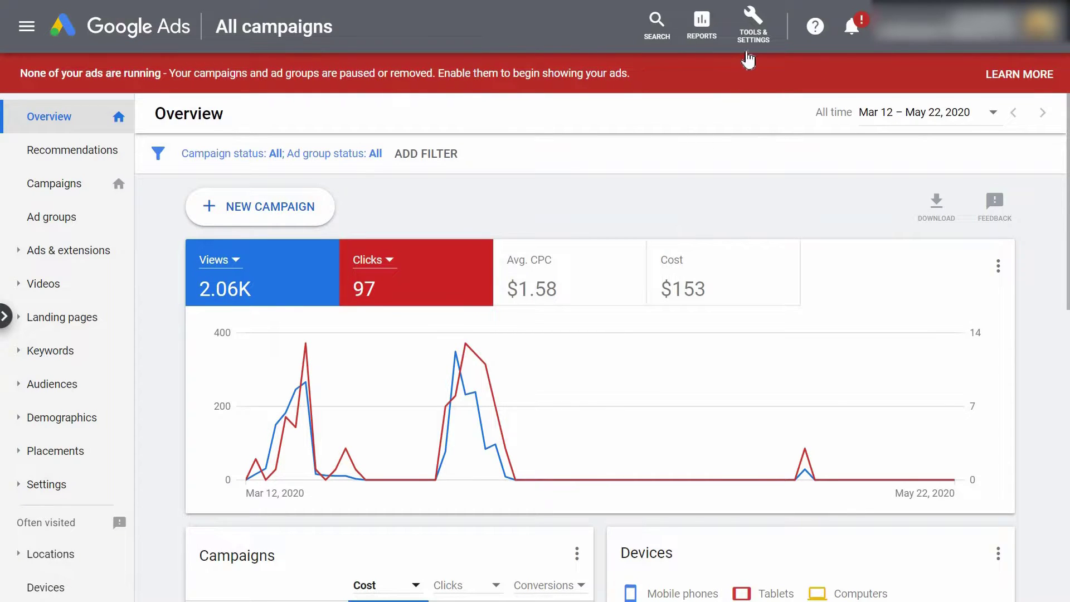
# In Google Ads, view Linked accounts and the Google Analytics link's details.
pyautogui.click(751, 47)
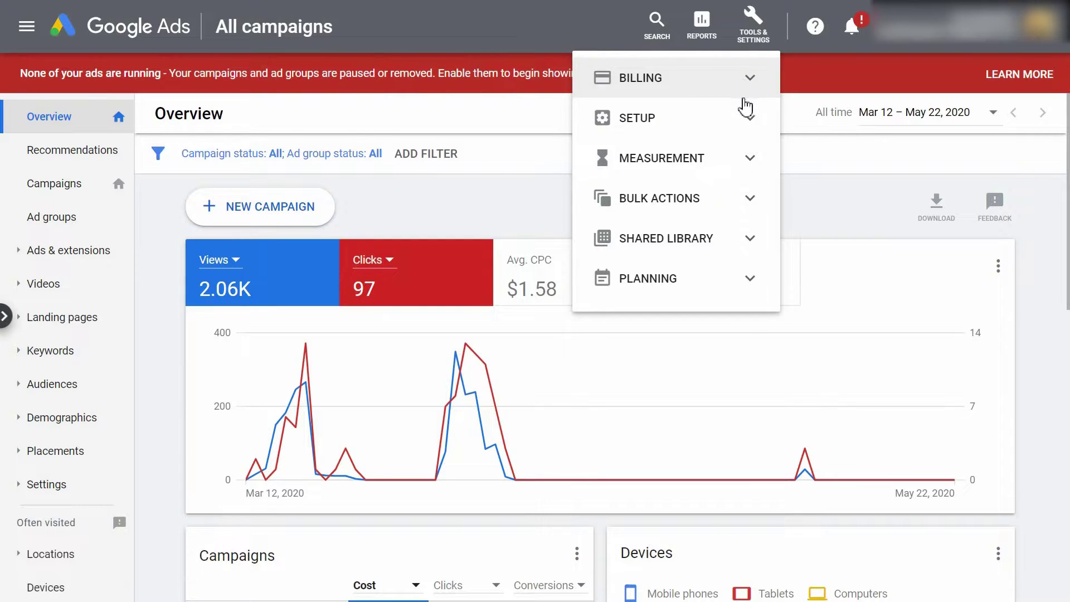
pyautogui.click(745, 118)
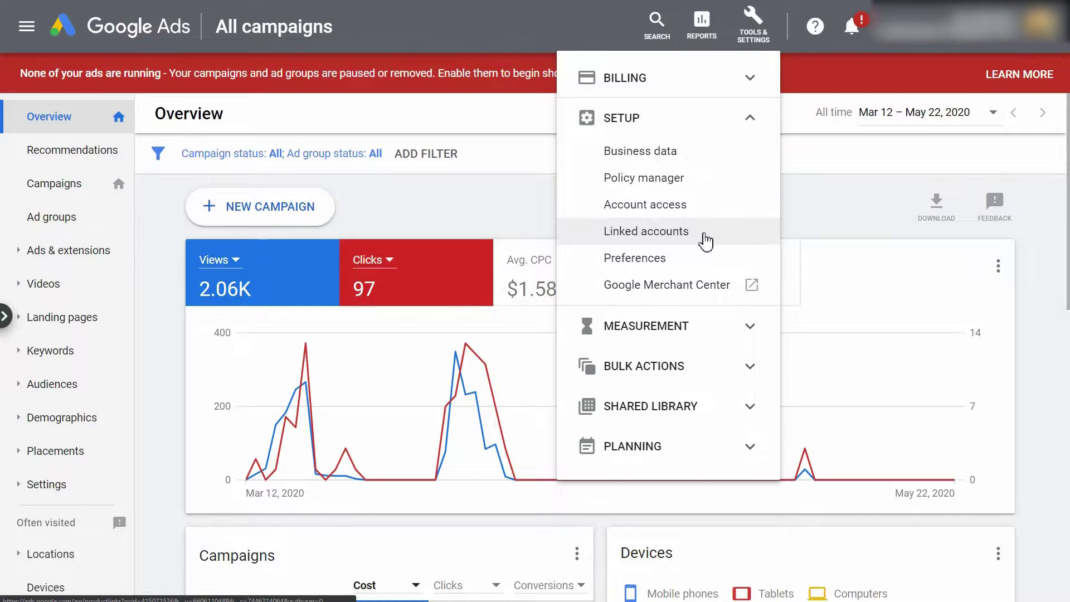
pyautogui.click(707, 240)
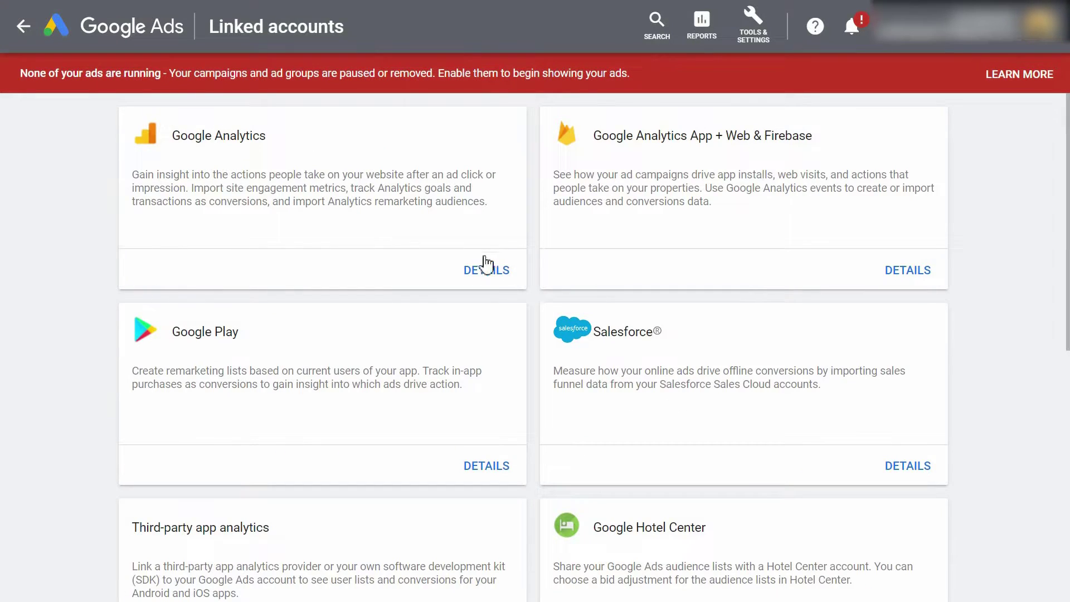
pyautogui.click(502, 276)
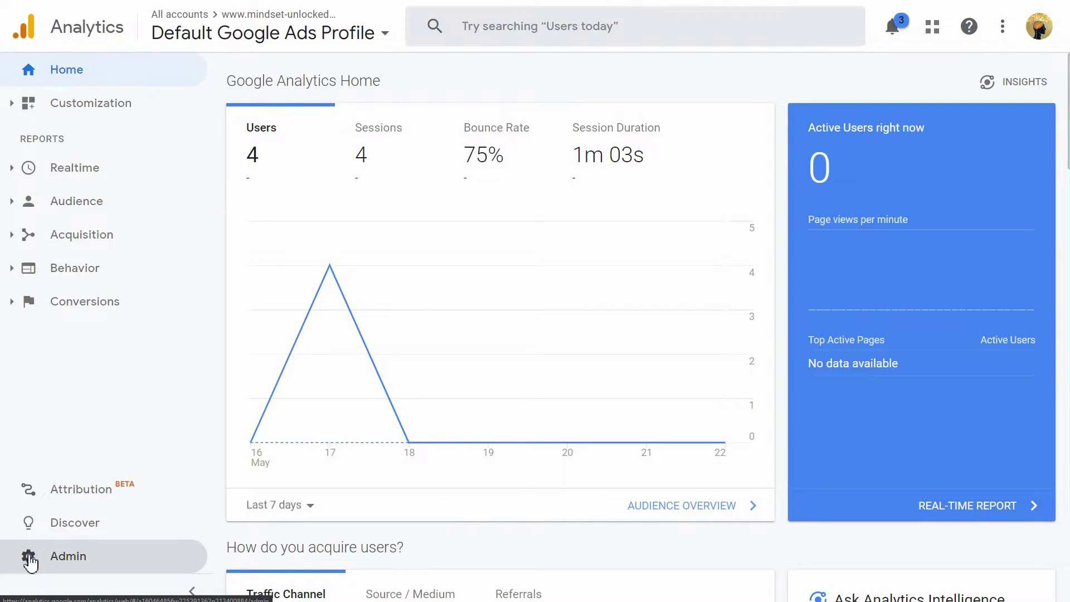
pyautogui.click(31, 562)
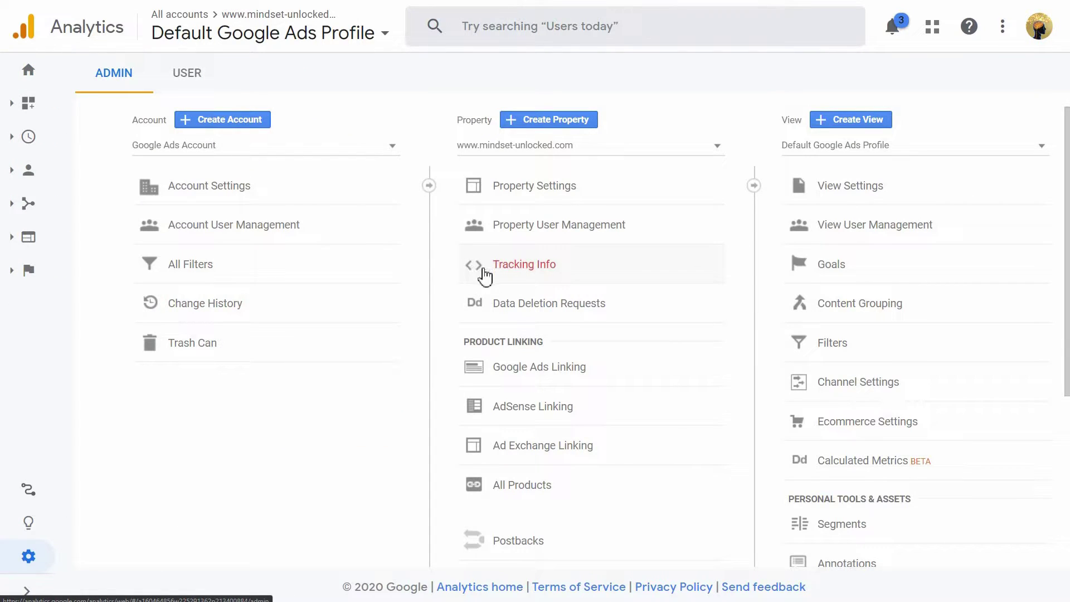
pyautogui.click(501, 275)
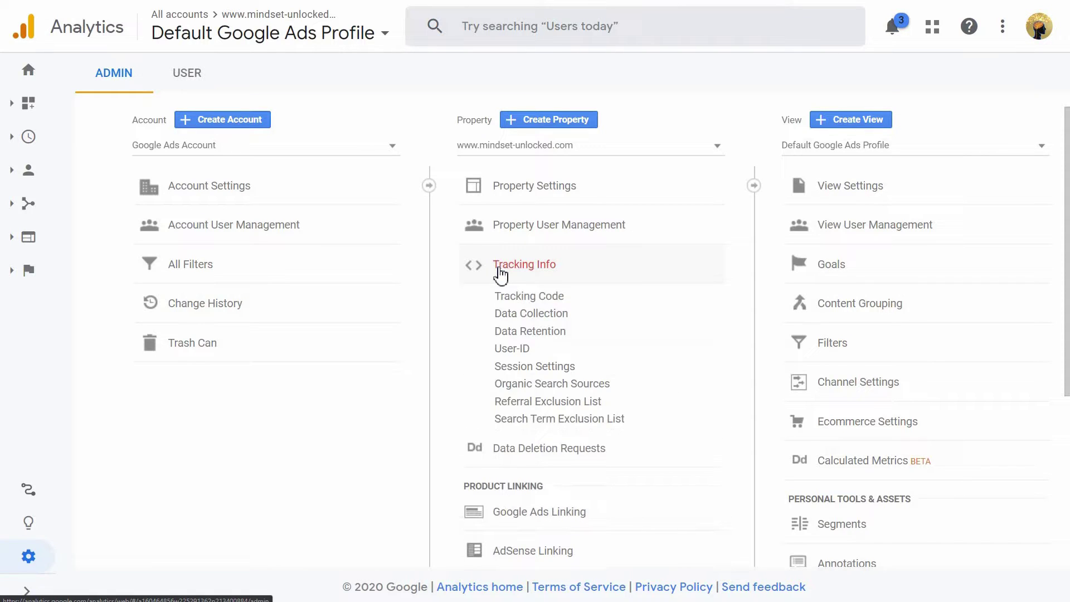
pyautogui.click(506, 298)
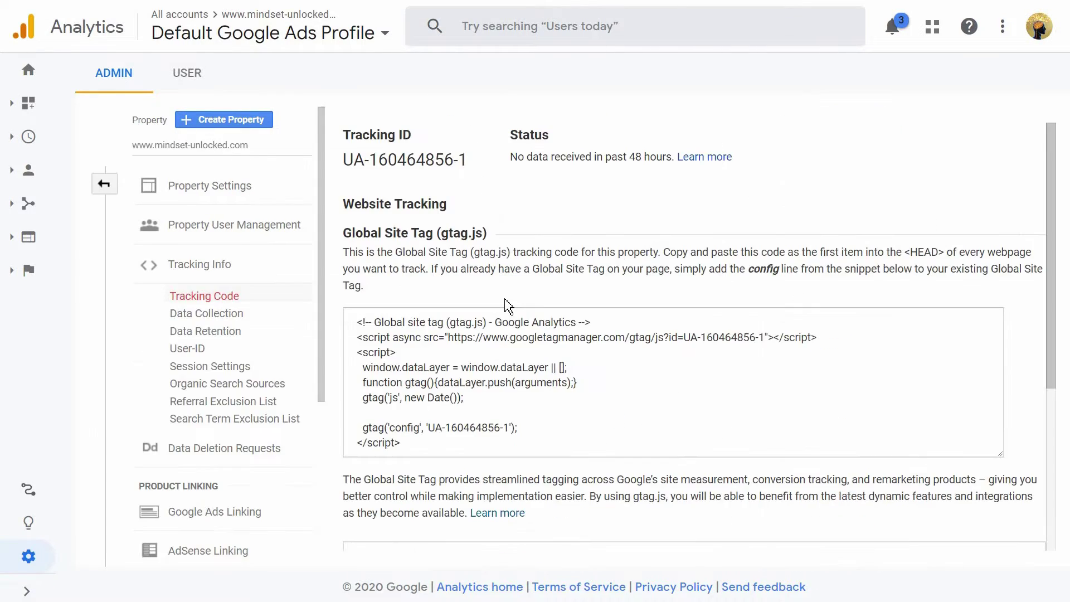
pyautogui.click(619, 371)
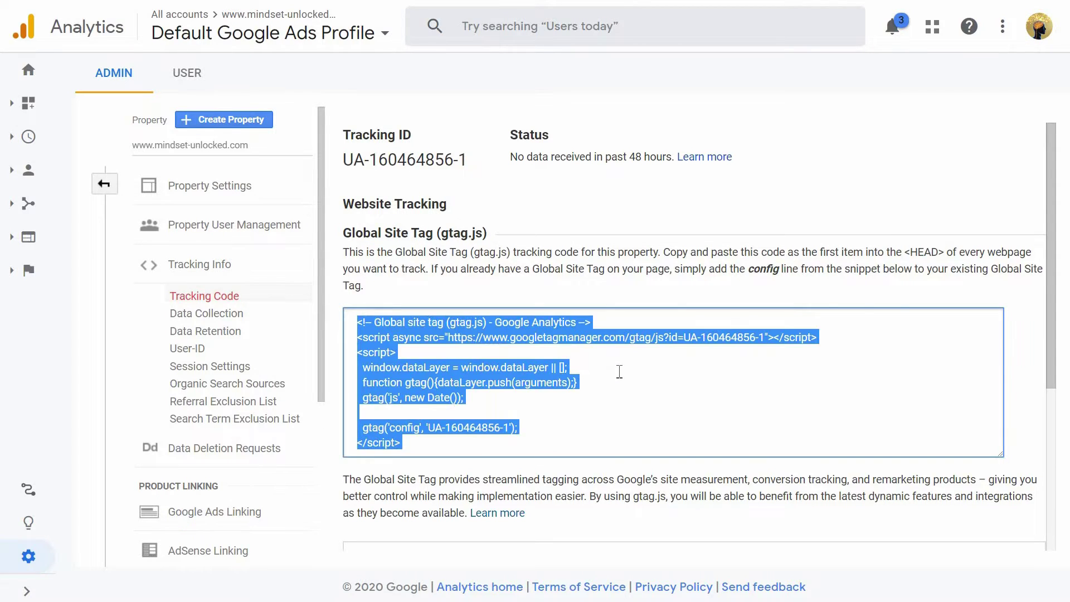
pyautogui.rightClick(618, 373)
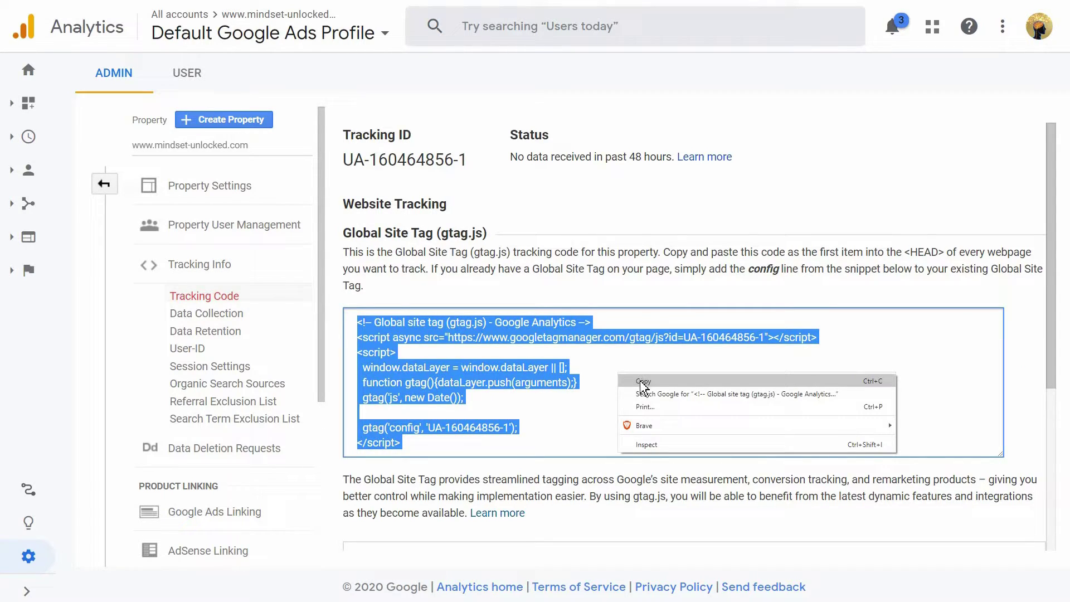
pyautogui.click(636, 385)
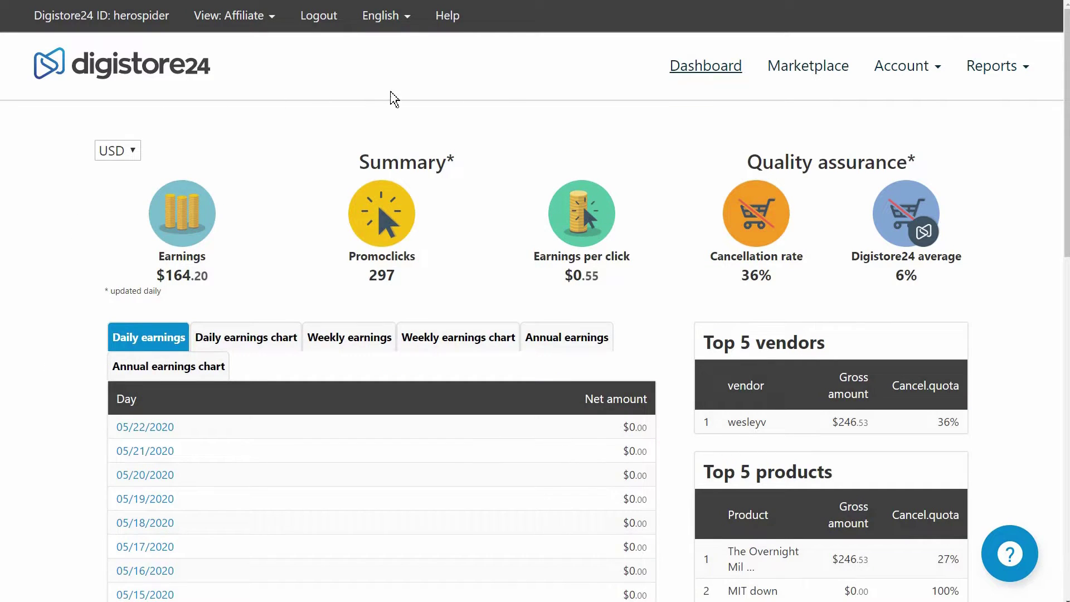
# Create a new Digistore24 tracking entry named 'Google Pixel'.
pyautogui.click(920, 80)
pyautogui.click(897, 195)
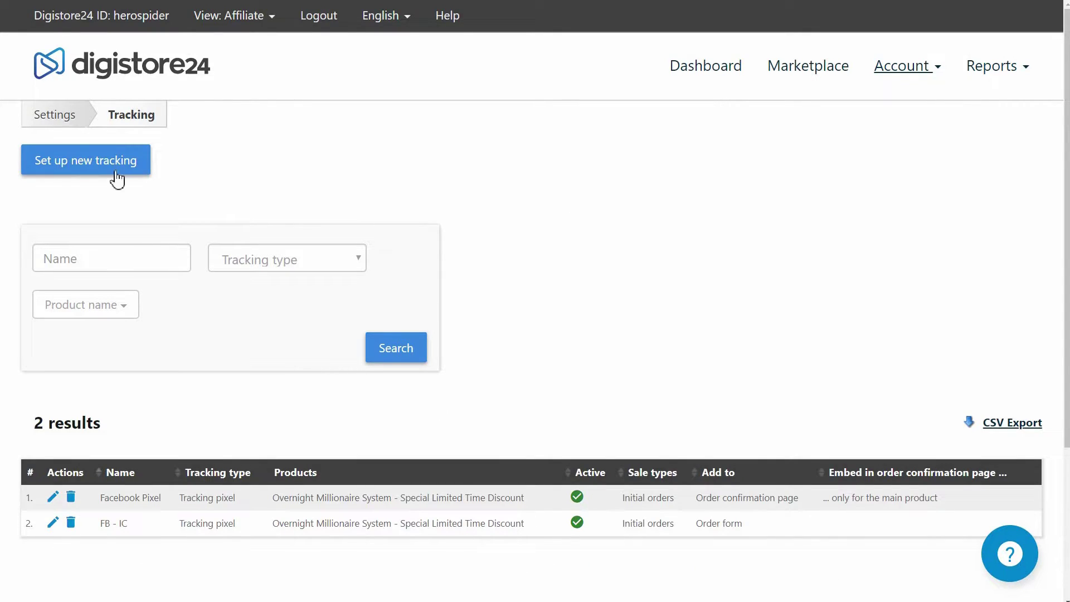
pyautogui.click(83, 166)
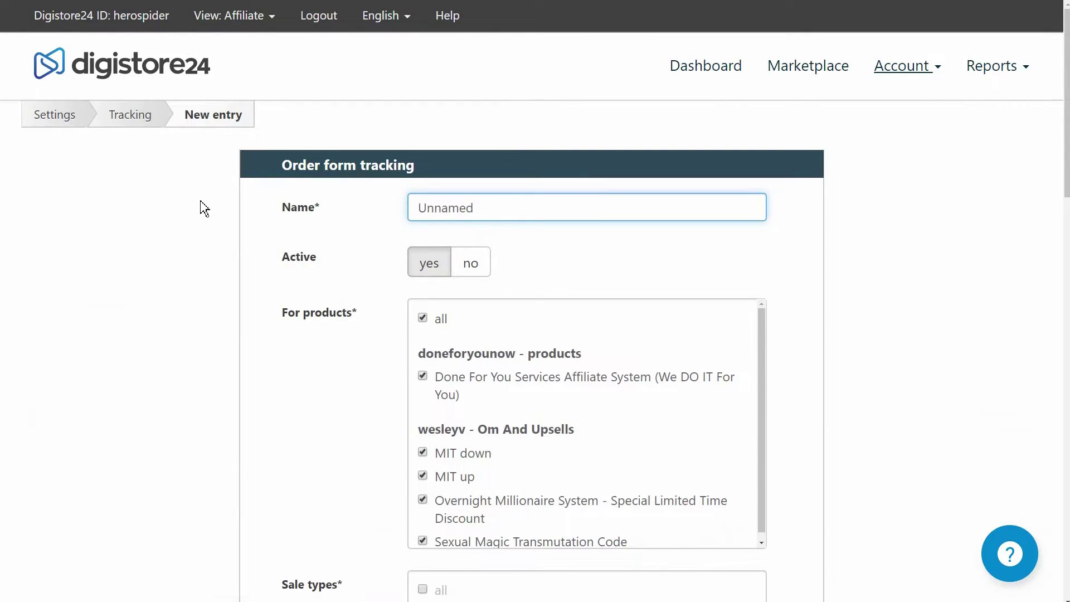
pyautogui.click(447, 210)
pyautogui.write('Google Pixel')
# Limit the entry to the Overnight Millionaire System product on the order confirmation page.
pyautogui.click(422, 320)
pyautogui.scroll(-1, 595, 396)
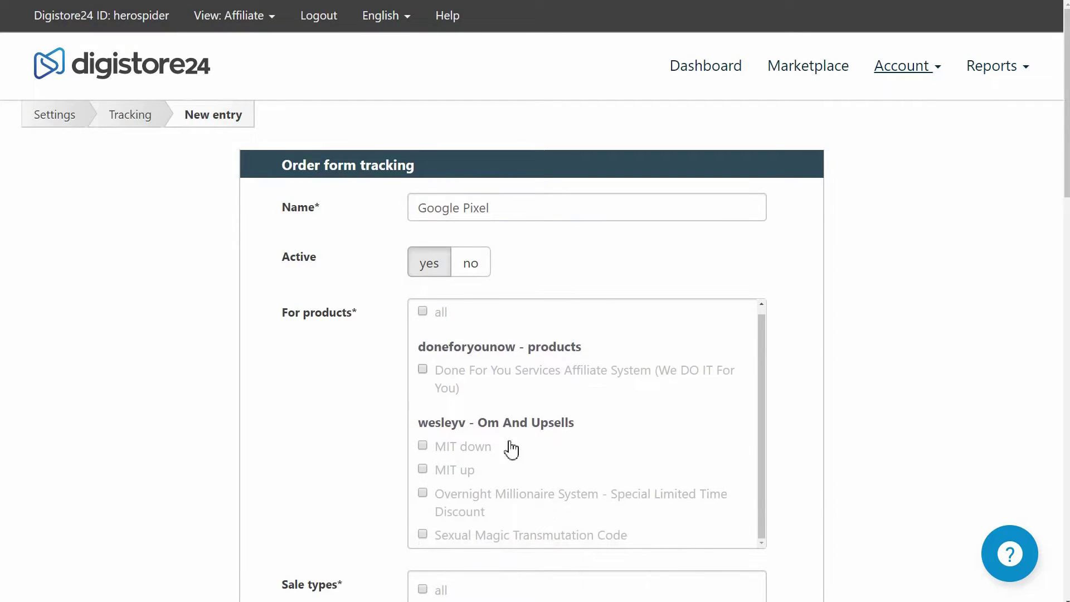
pyautogui.scroll(-1, 401, 439)
pyautogui.click(423, 438)
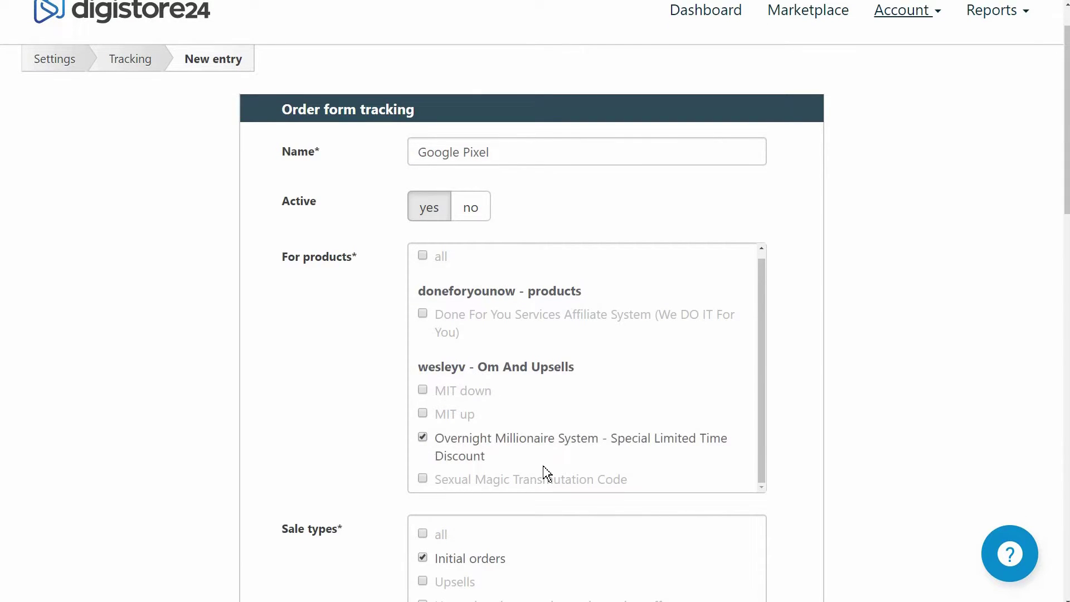
pyautogui.scroll(-4, 545, 472)
pyautogui.click(512, 433)
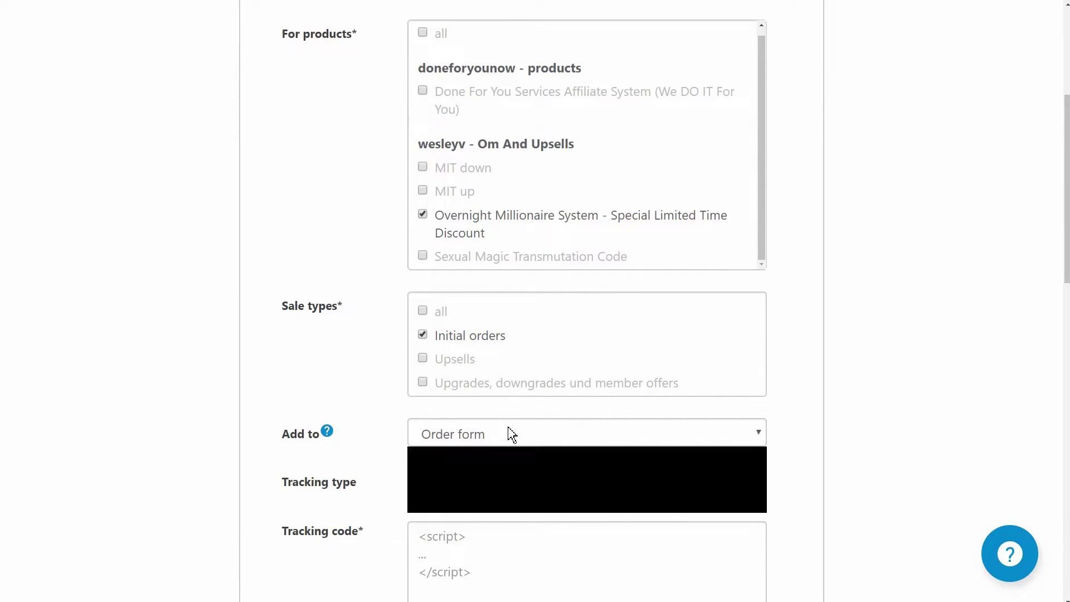
pyautogui.click(490, 483)
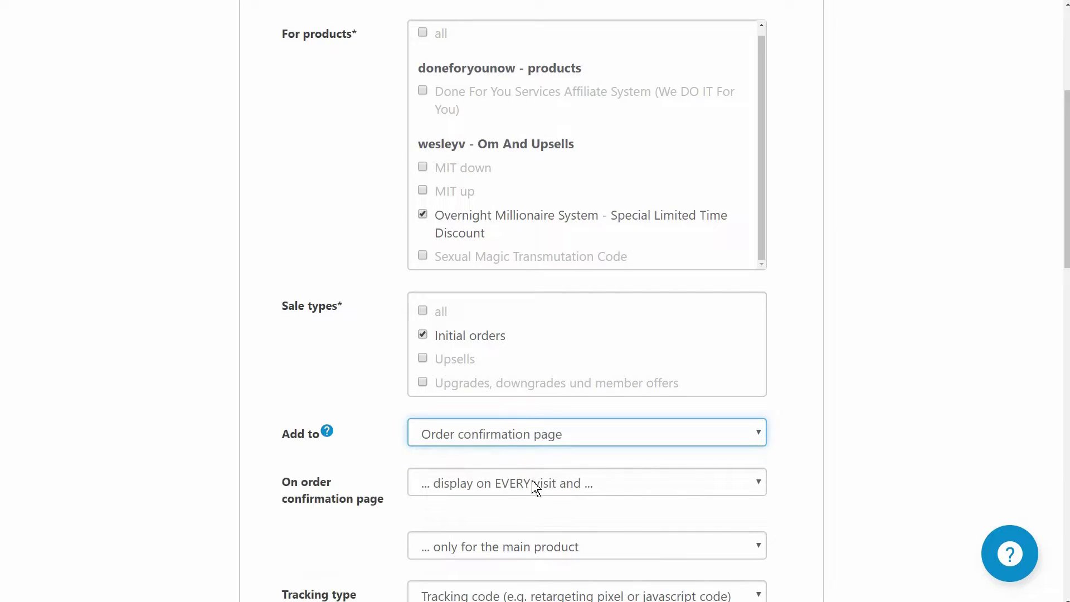
# Paste the Google Analytics gtag snippet as the tracking code and save the entry.
pyautogui.scroll(-3, 496, 493)
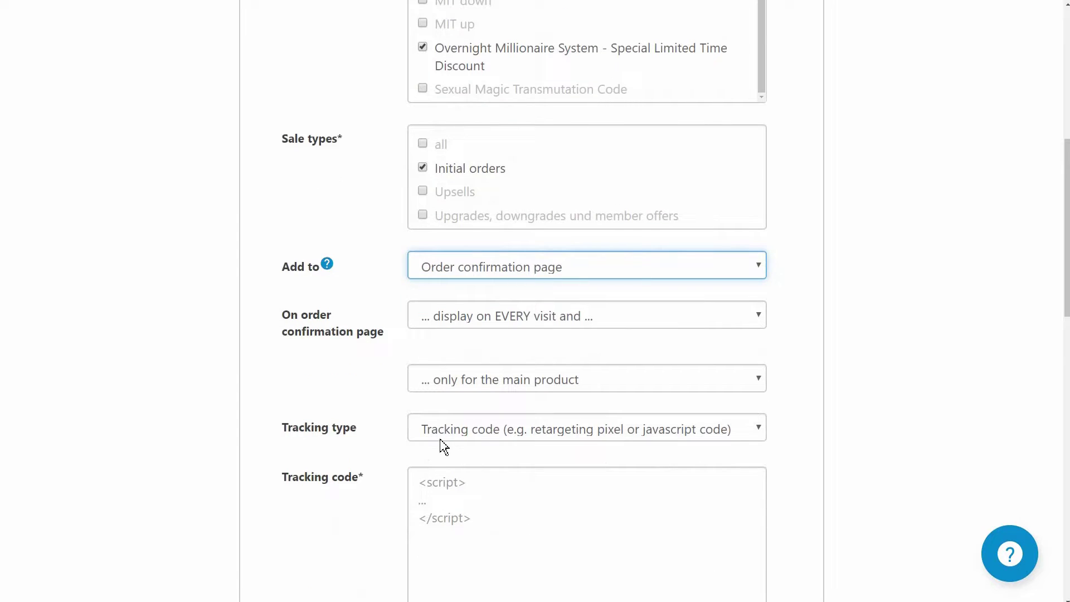
pyautogui.scroll(-2, 546, 440)
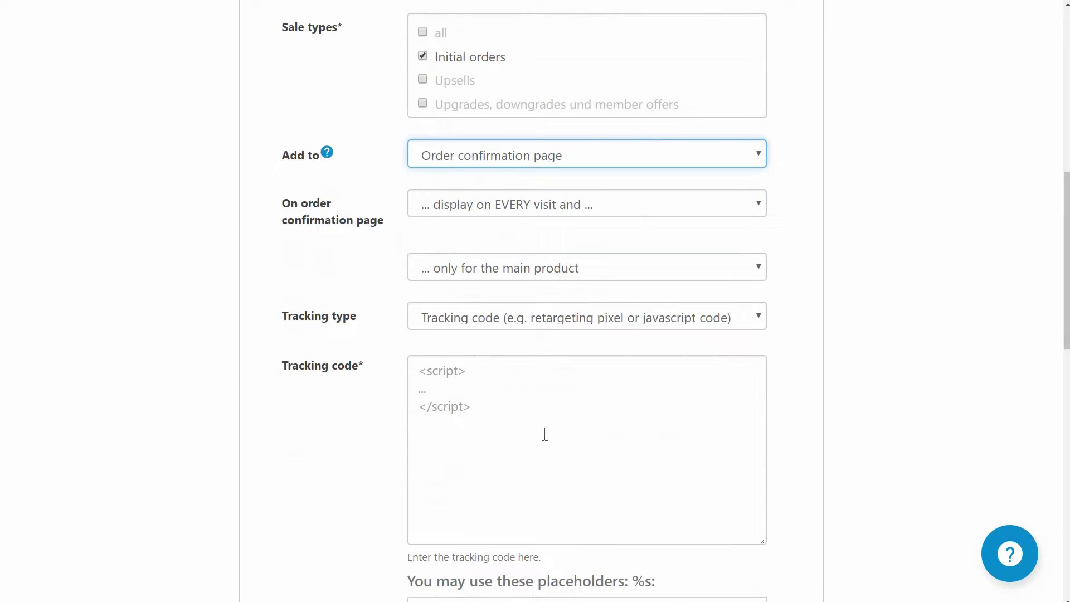
pyautogui.click(436, 379)
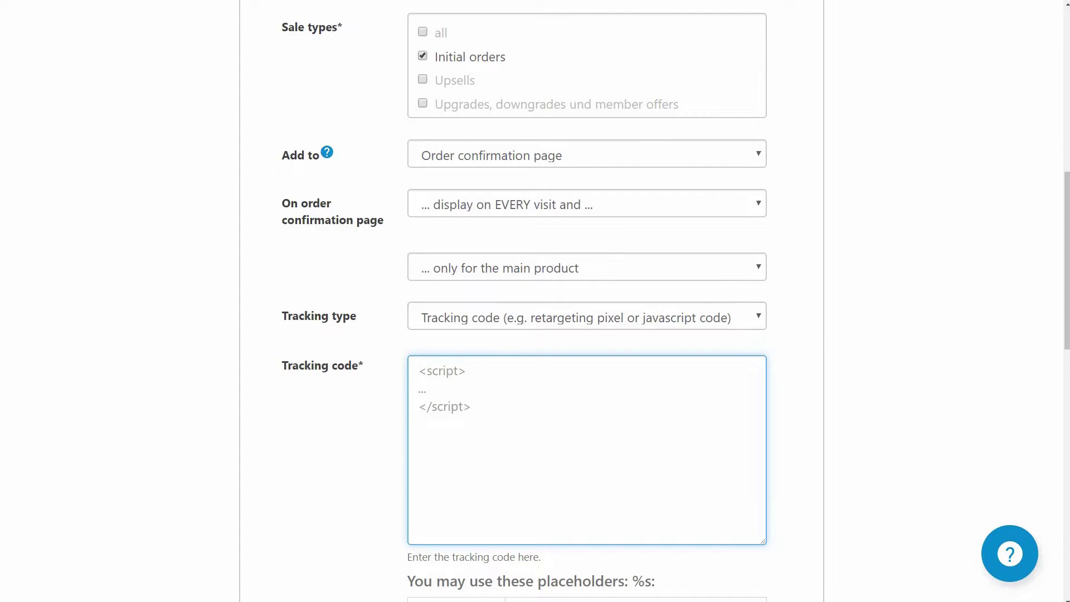
pyautogui.rightClick(425, 371)
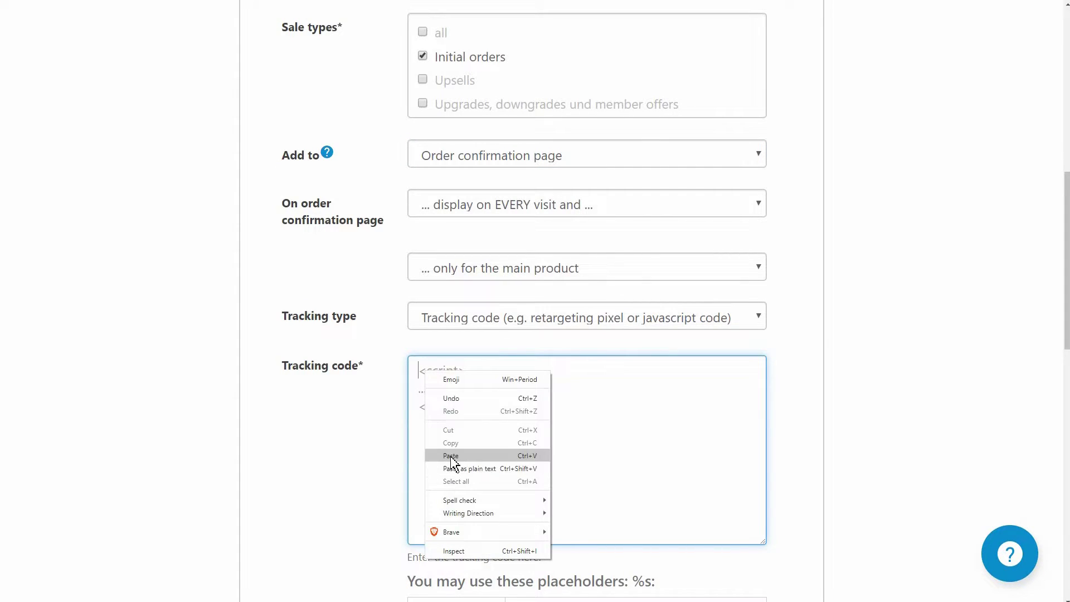
pyautogui.click(451, 456)
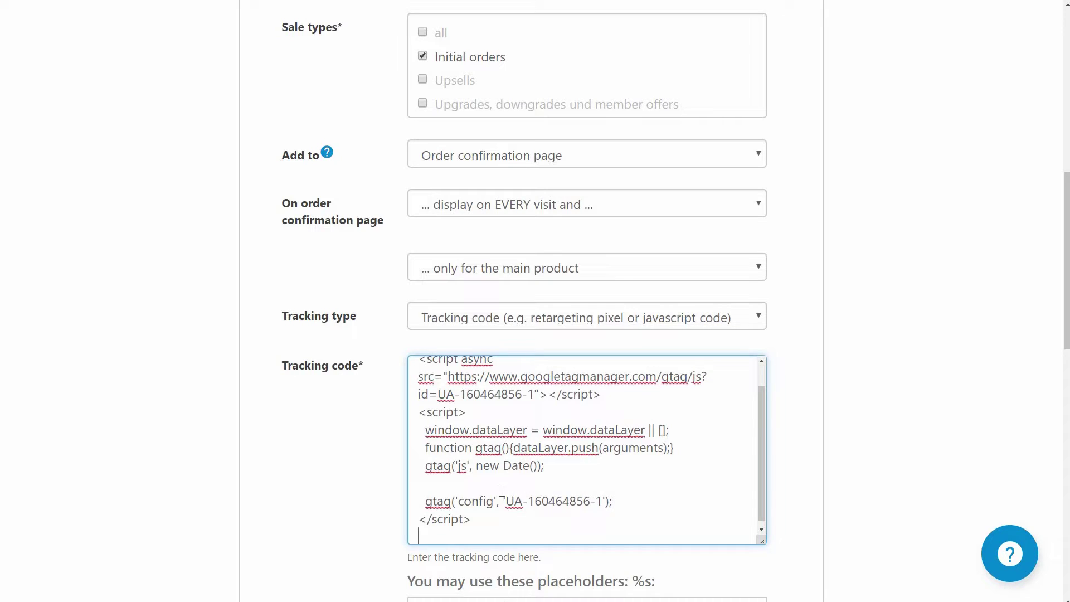
pyautogui.scroll(1, 502, 490)
pyautogui.scroll(-6, 725, 555)
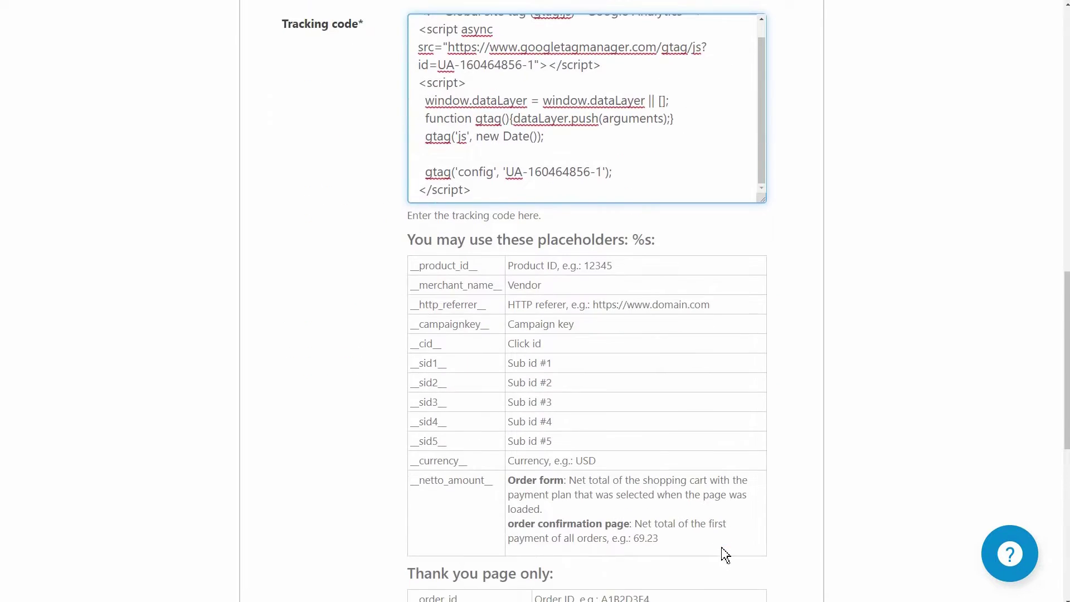
pyautogui.scroll(-9, 725, 555)
pyautogui.click(515, 371)
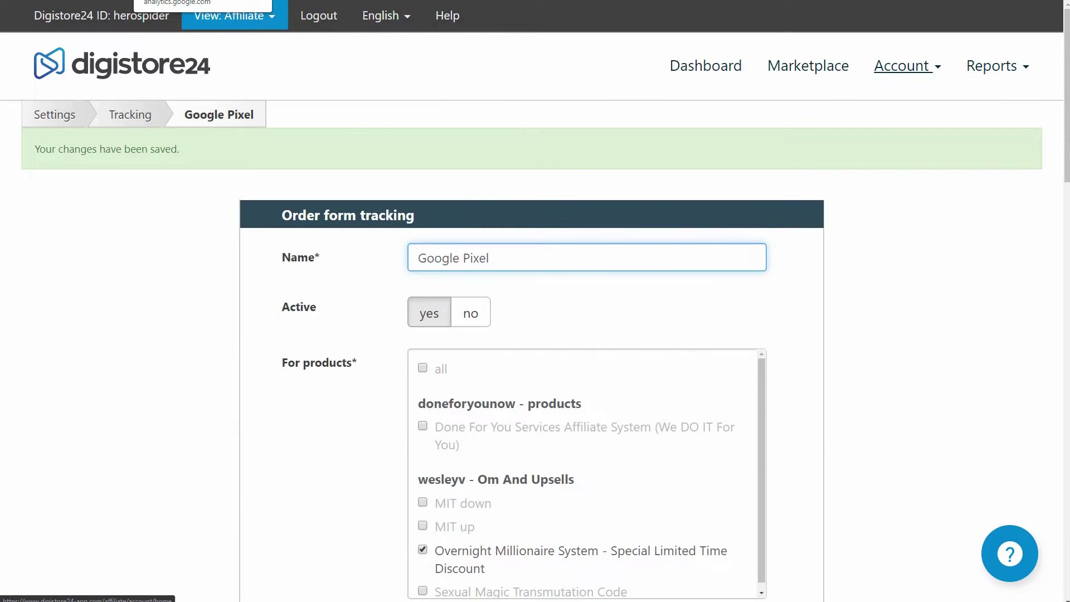
pyautogui.hotkey('ctrl', 'Tab')
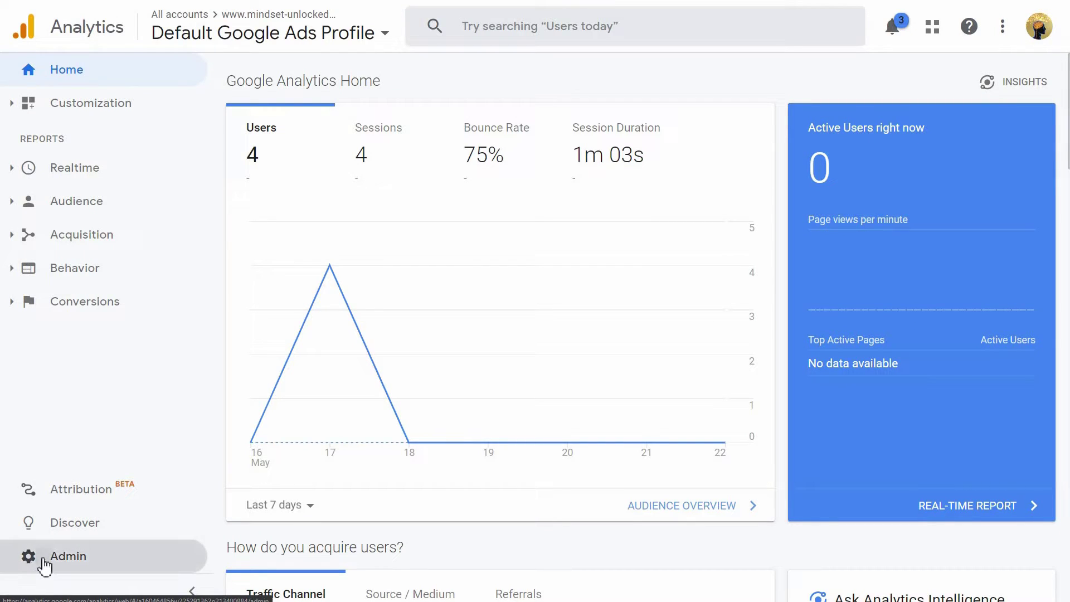
# Via Admin > Goals, confirm the OM - Purchase goal description with its name and Destination type kept.
pyautogui.click(44, 565)
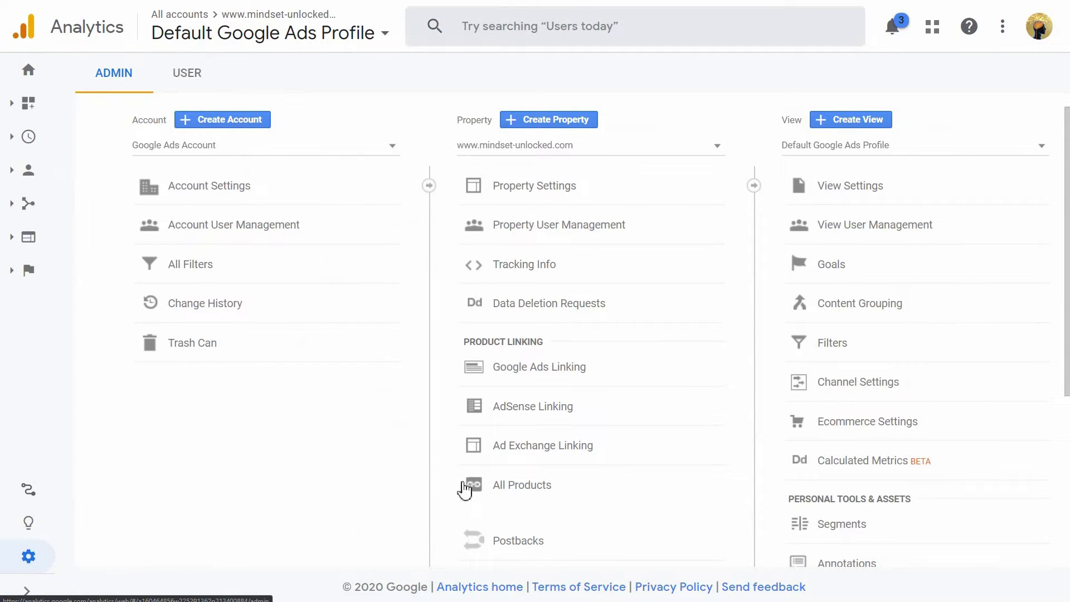
pyautogui.click(818, 267)
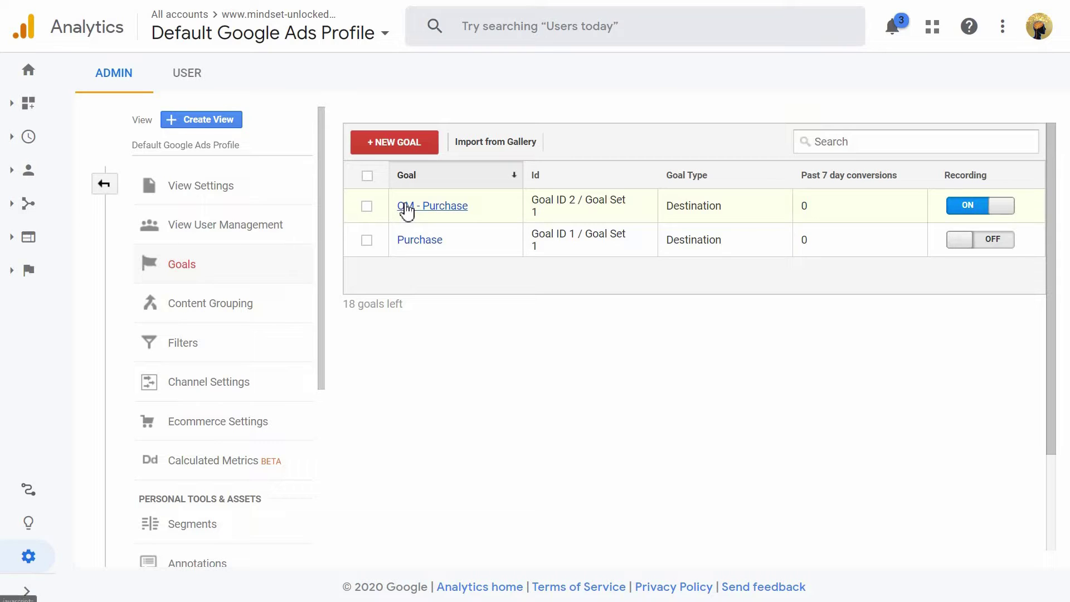
pyautogui.click(407, 209)
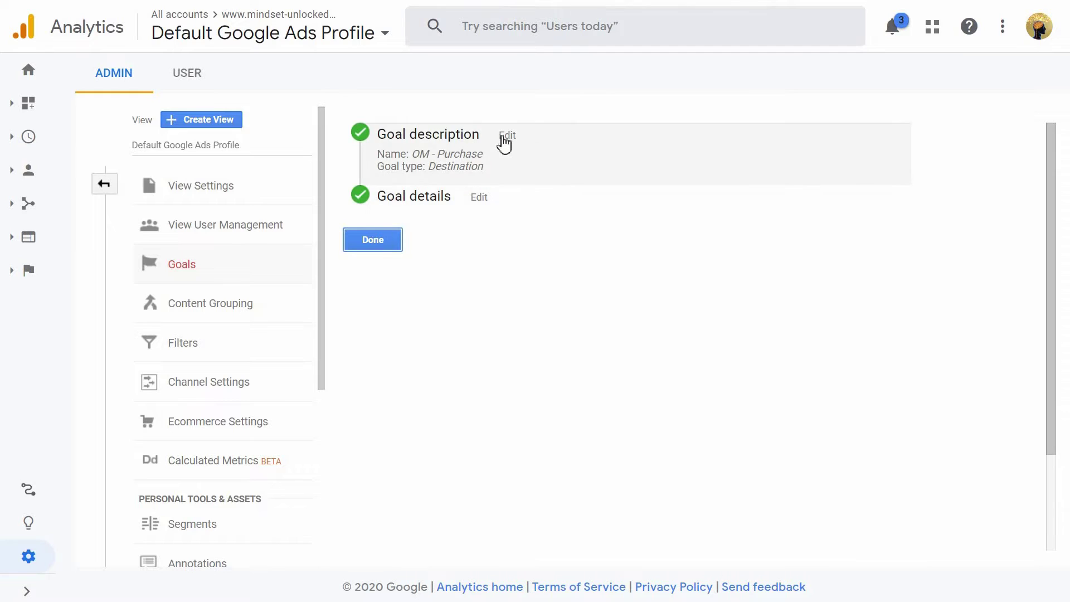
pyautogui.click(505, 136)
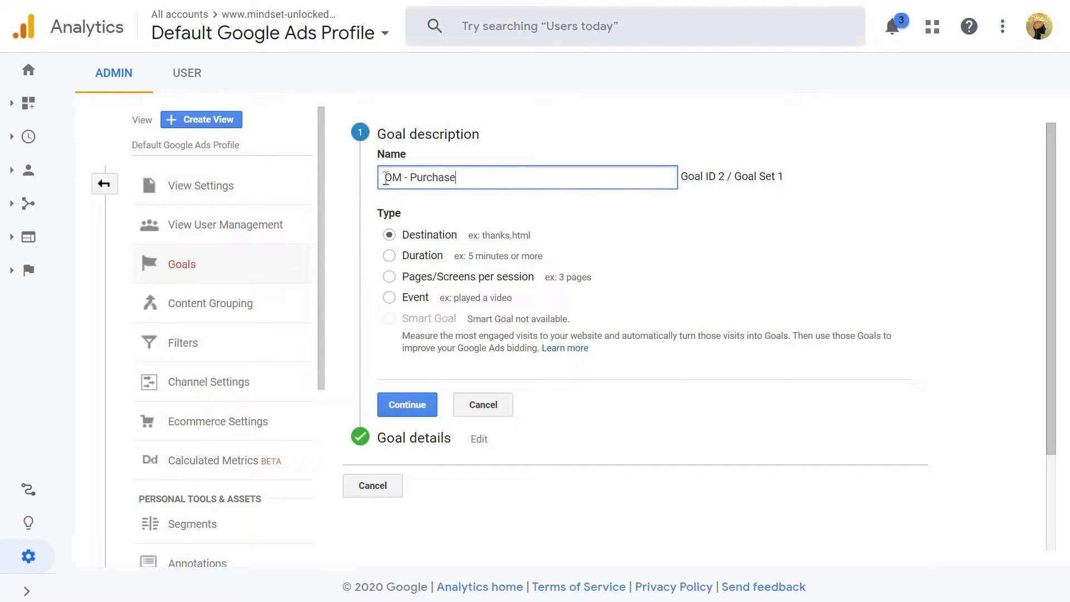
pyautogui.tripleClick(496, 174)
pyautogui.click(497, 174)
pyautogui.click(407, 411)
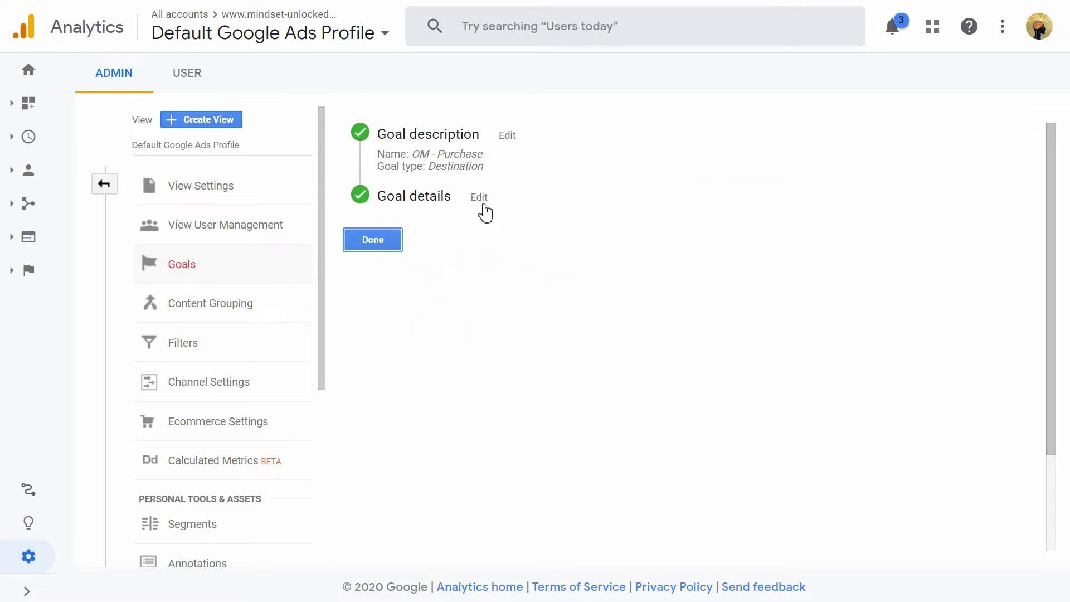
# Keep the Begins with destination match, switch Value on with 25, and save the goal.
pyautogui.click(481, 202)
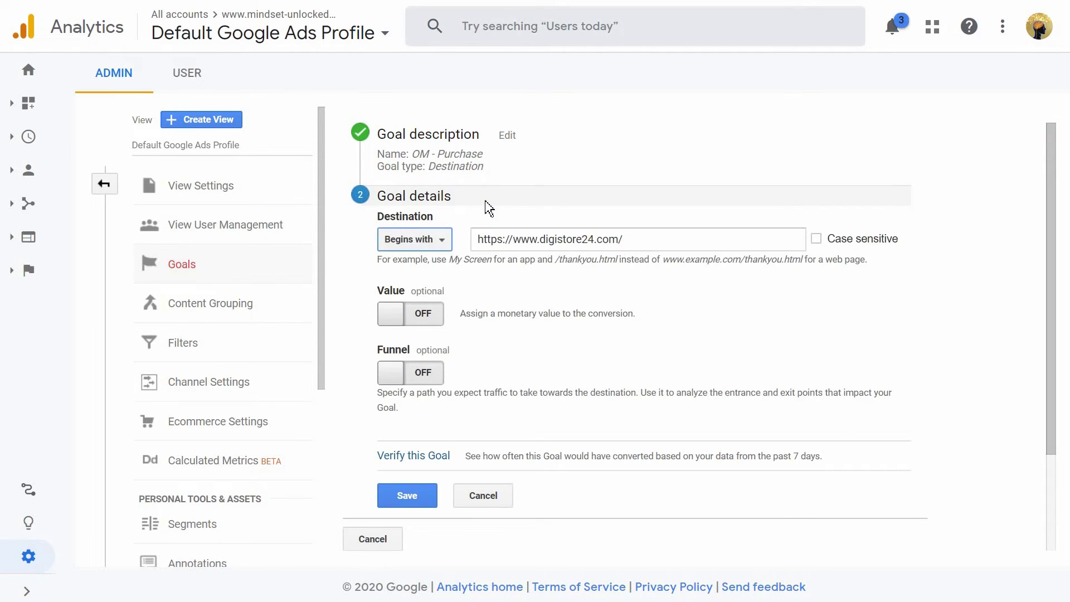
pyautogui.click(424, 239)
pyautogui.click(433, 296)
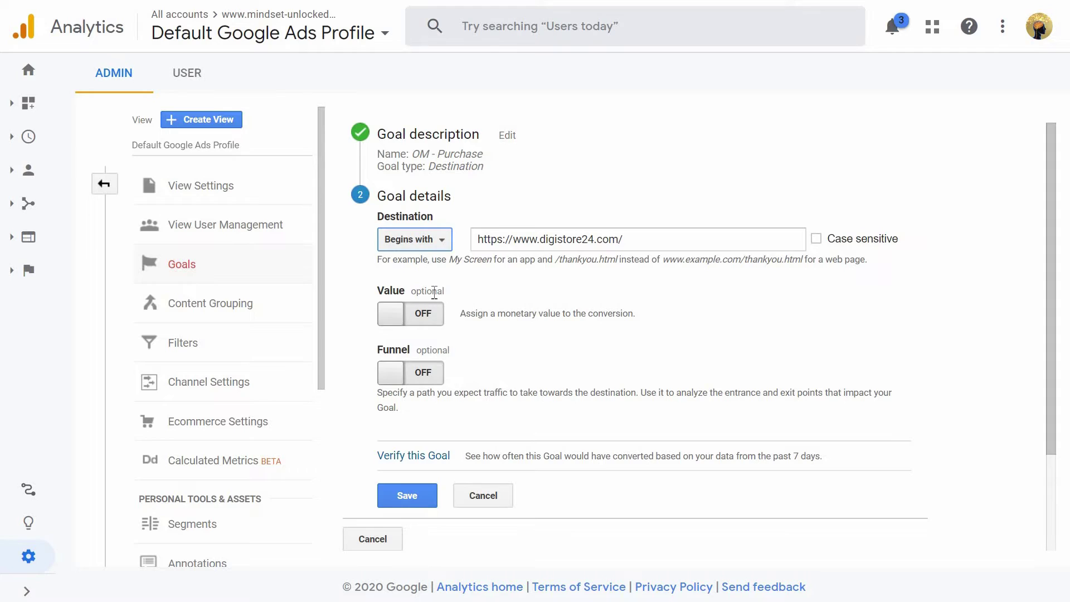
pyautogui.moveTo(475, 240); pyautogui.dragTo(647, 237)
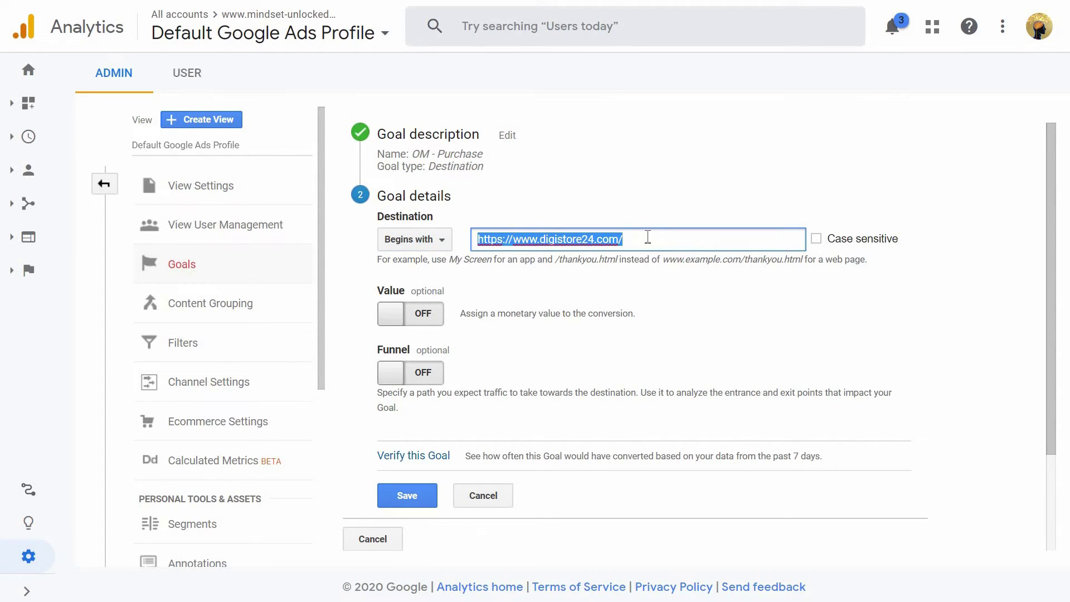
pyautogui.click(642, 239)
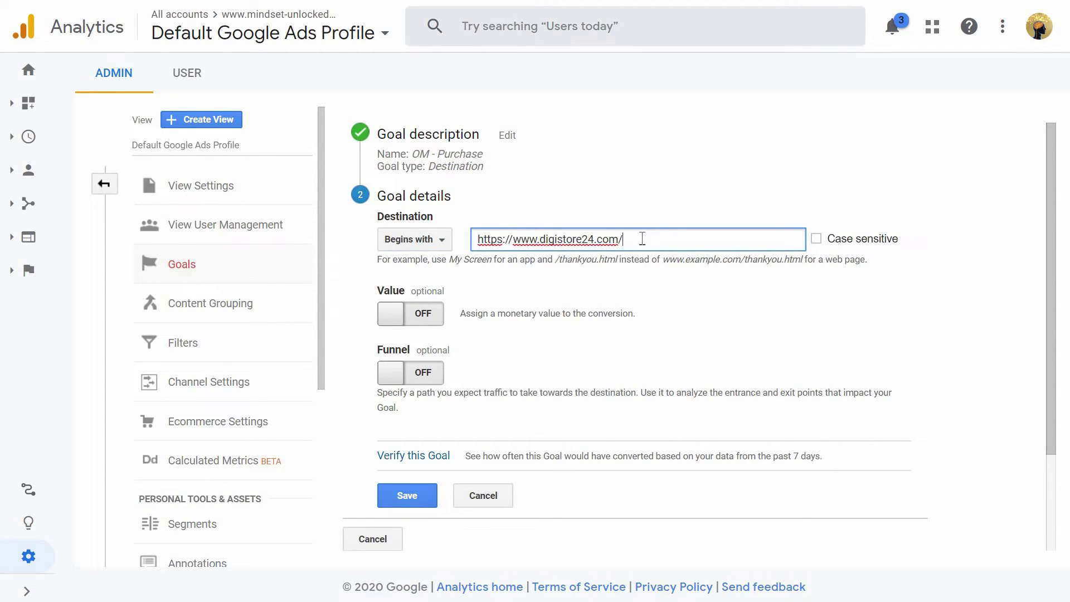
pyautogui.click(395, 325)
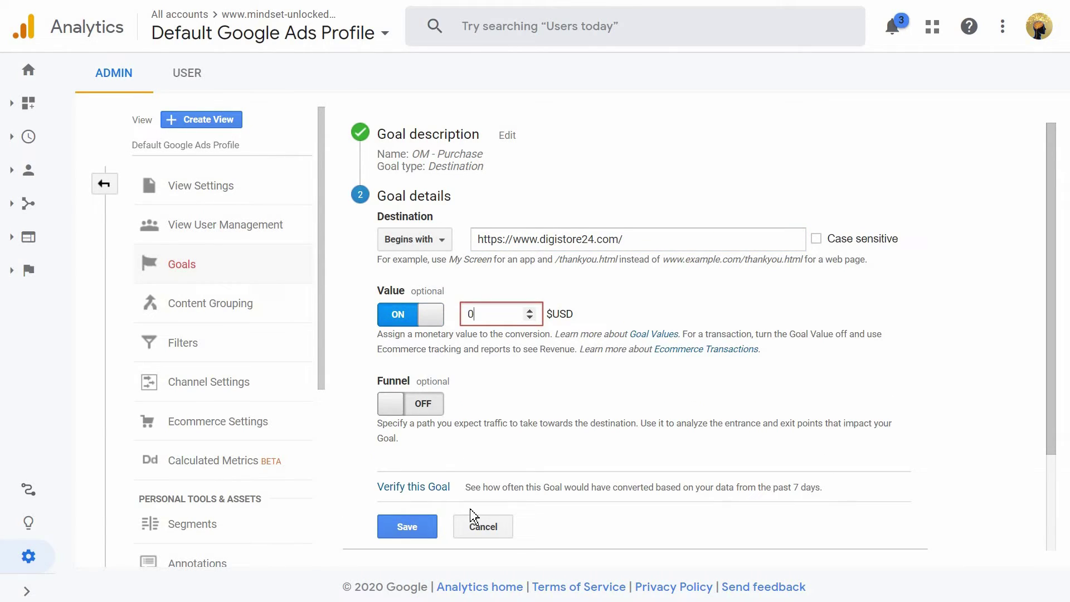
pyautogui.write('25')
pyautogui.click(390, 529)
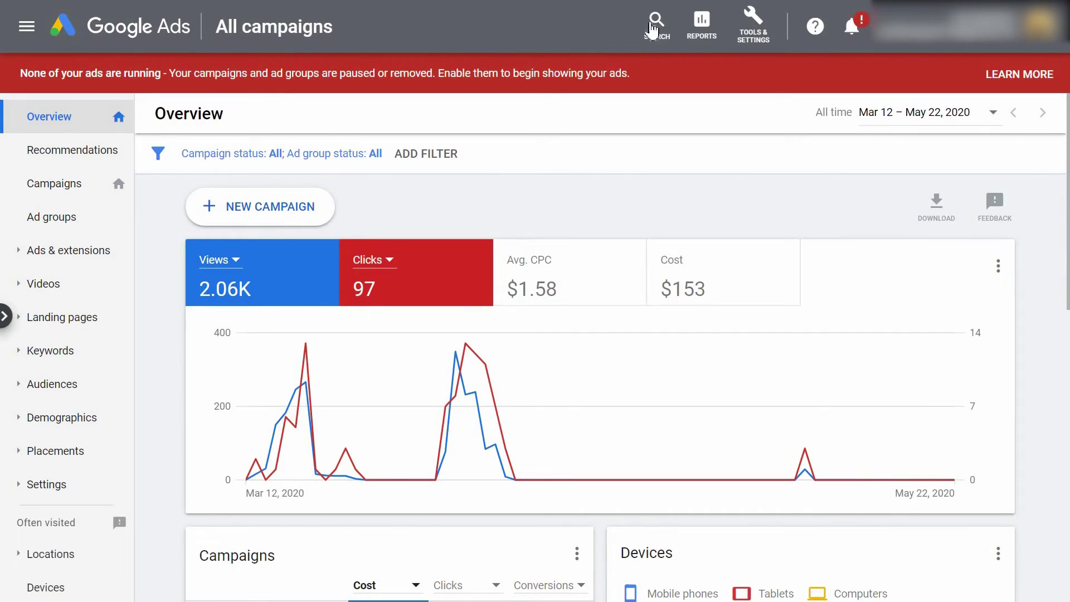
# Open Google Ads Measurement > Conversions and start a new conversion action.
pyautogui.click(752, 26)
pyautogui.click(686, 158)
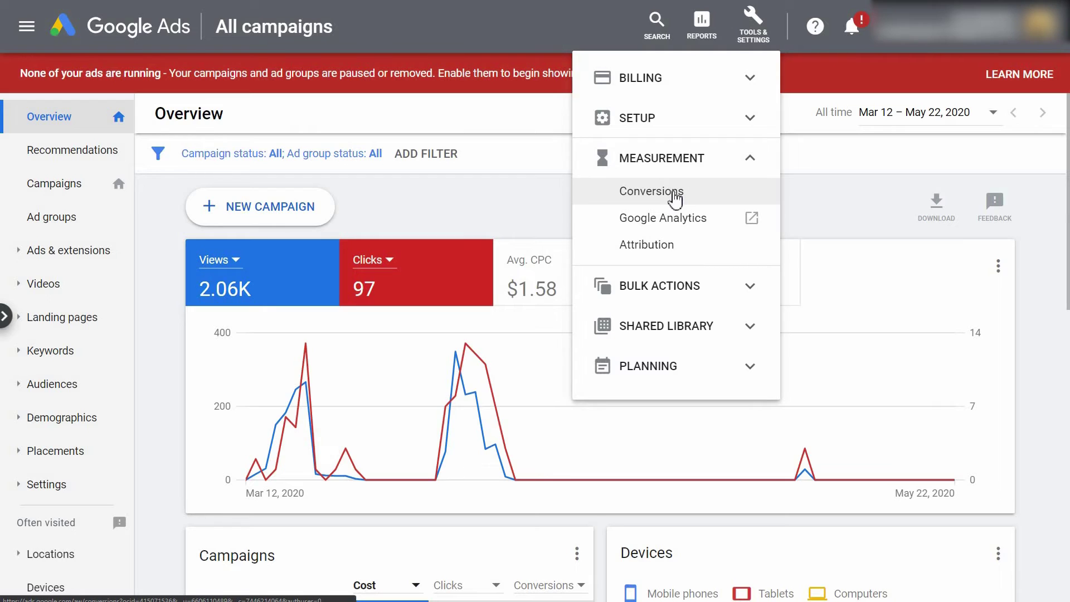
pyautogui.click(676, 195)
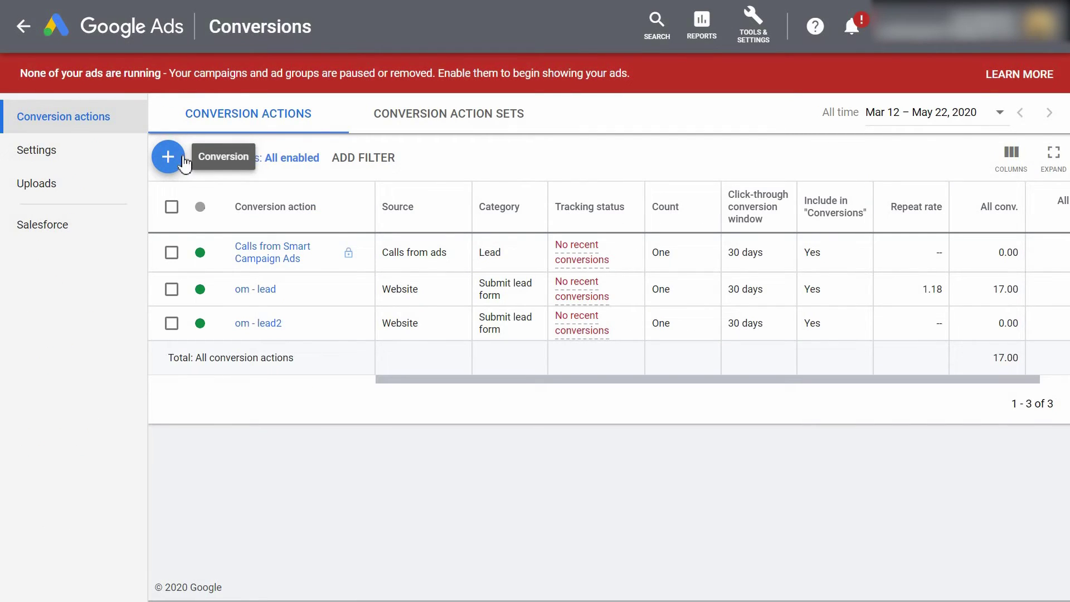
pyautogui.click(168, 157)
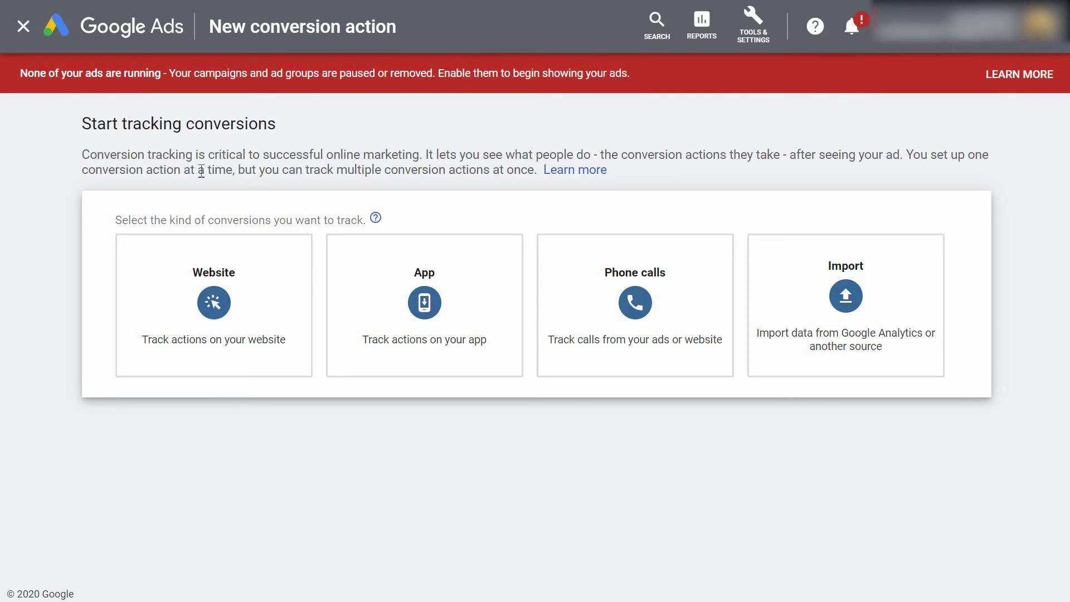
# Import the OM - Purchase goal from Google Analytics as a conversion.
pyautogui.click(847, 301)
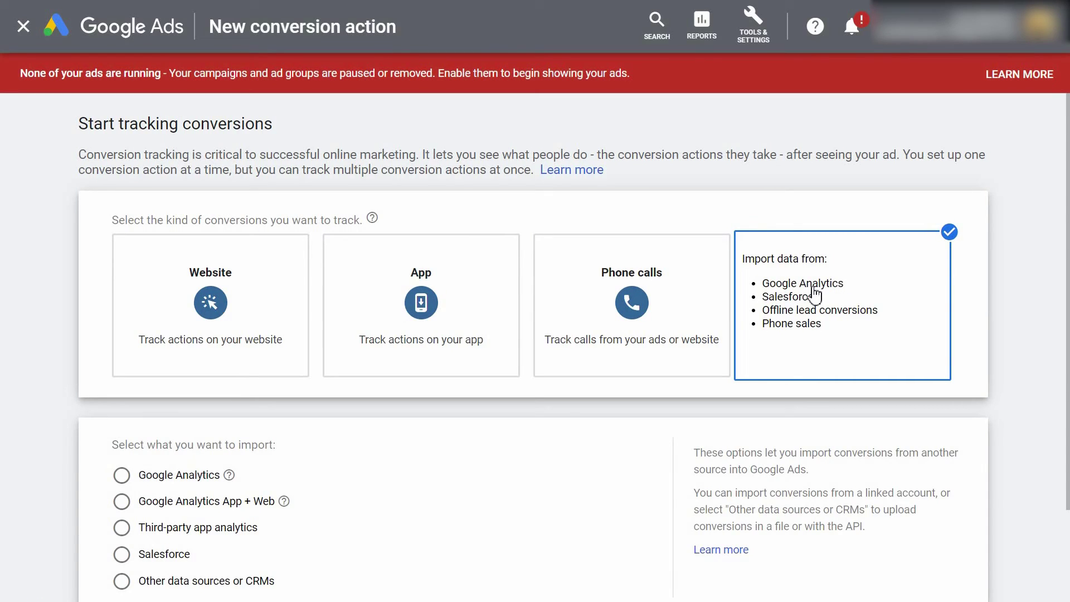
pyautogui.click(165, 479)
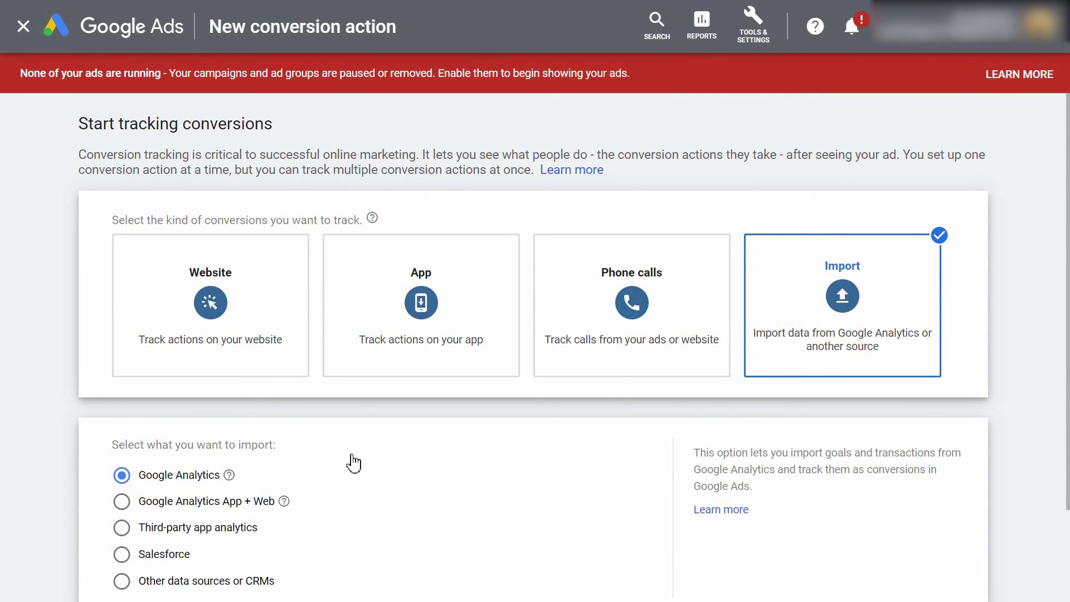
pyautogui.scroll(-3, 352, 461)
pyautogui.click(113, 535)
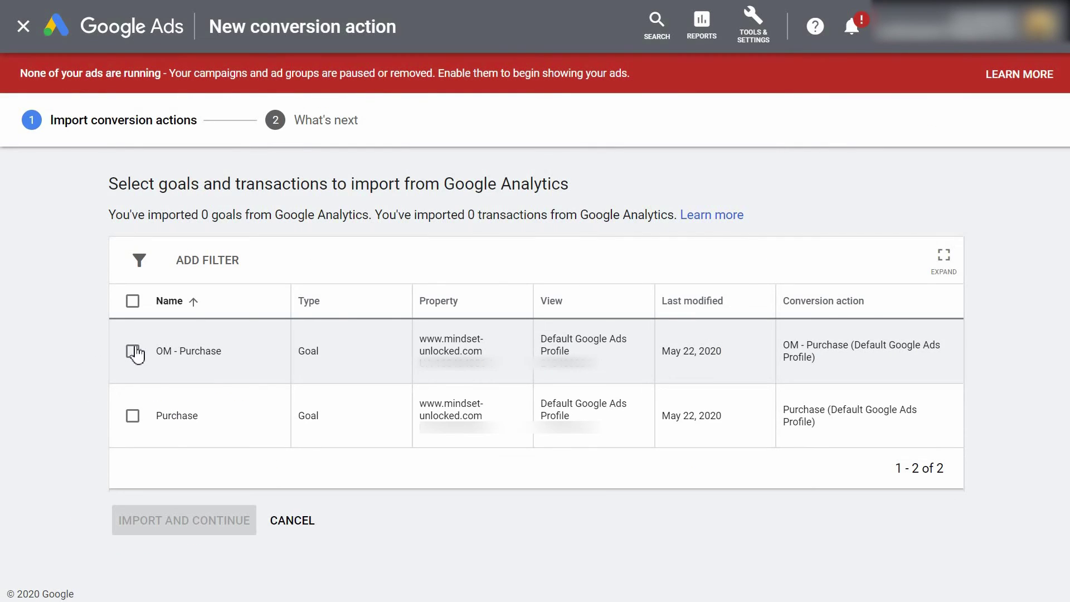
pyautogui.click(130, 352)
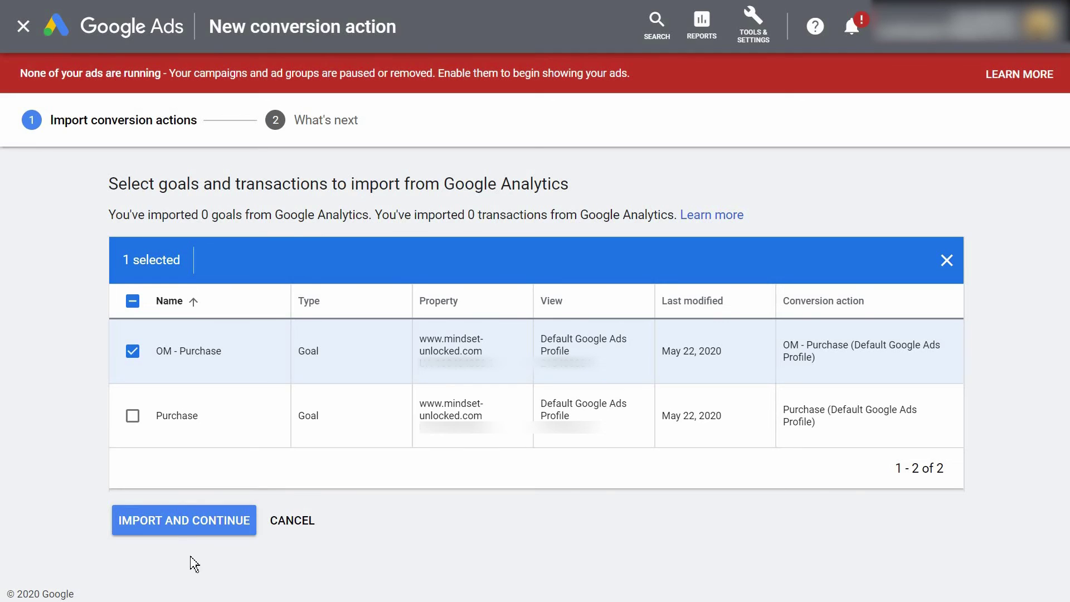
pyautogui.click(179, 524)
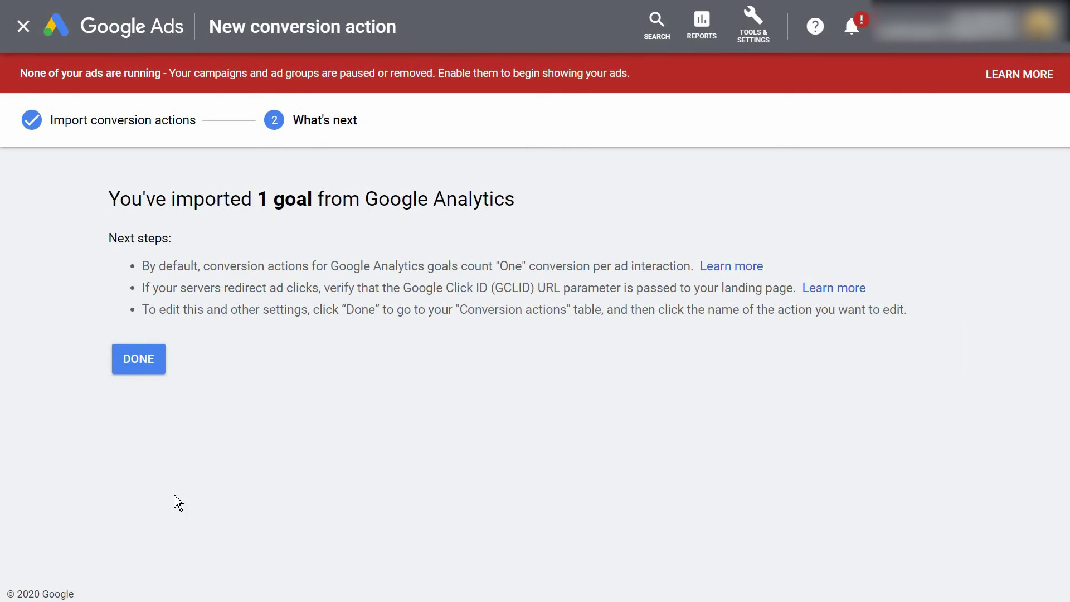
pyautogui.click(136, 369)
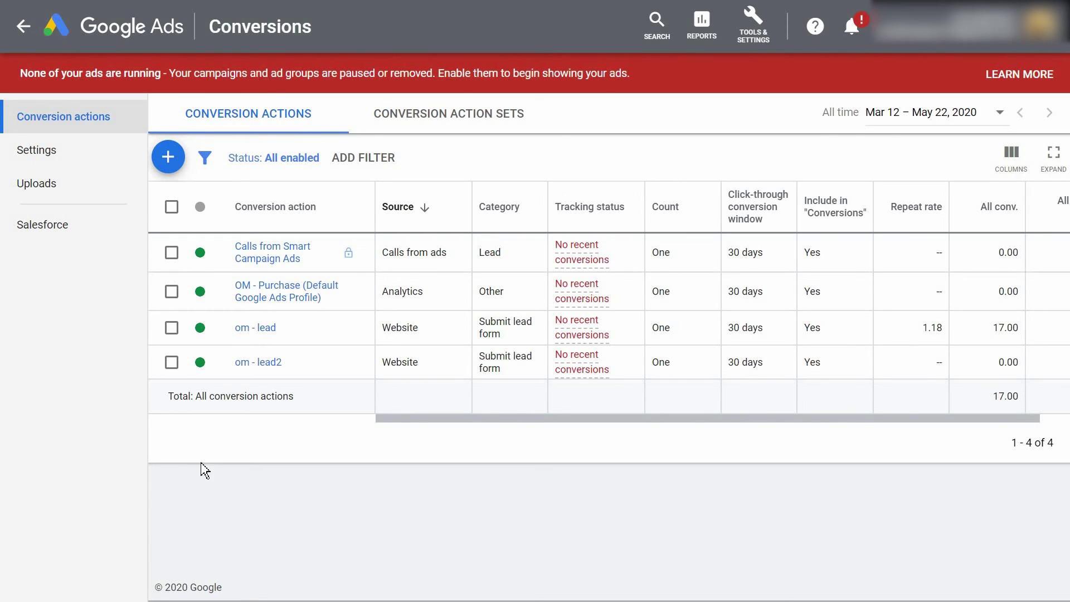